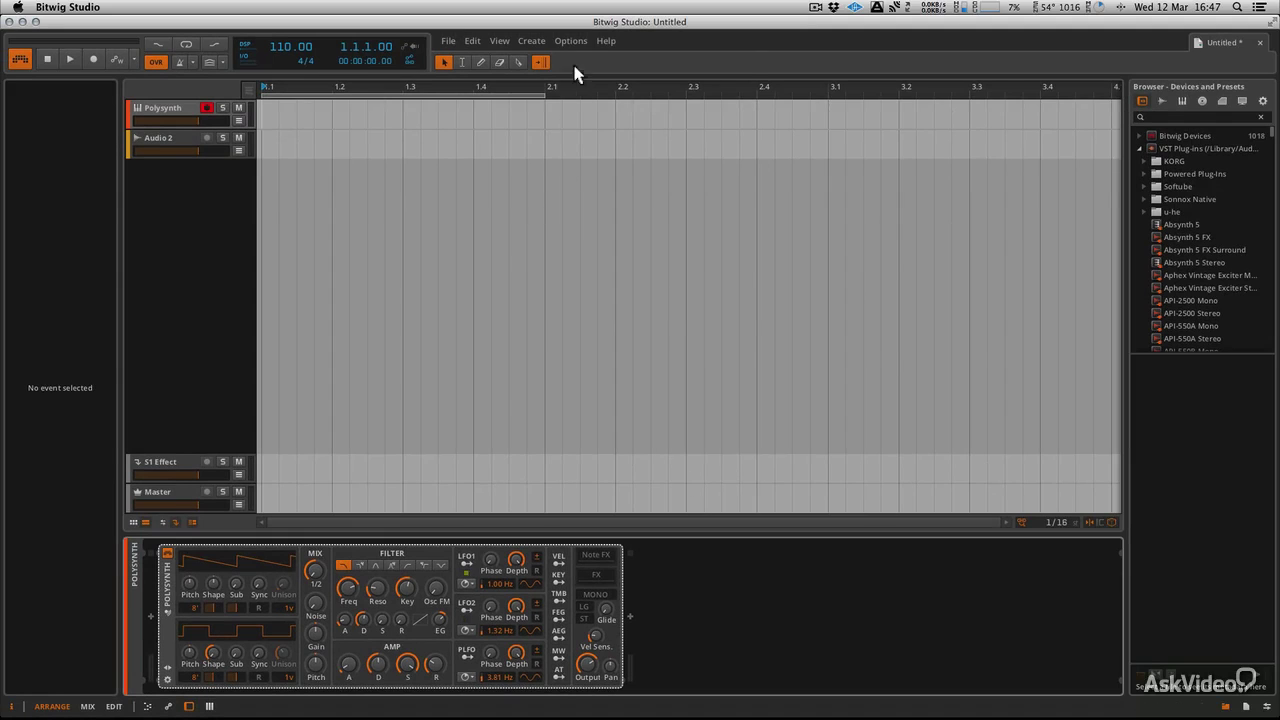
Step: Open Preferences from the Options menu and show the General settings
click(570, 41)
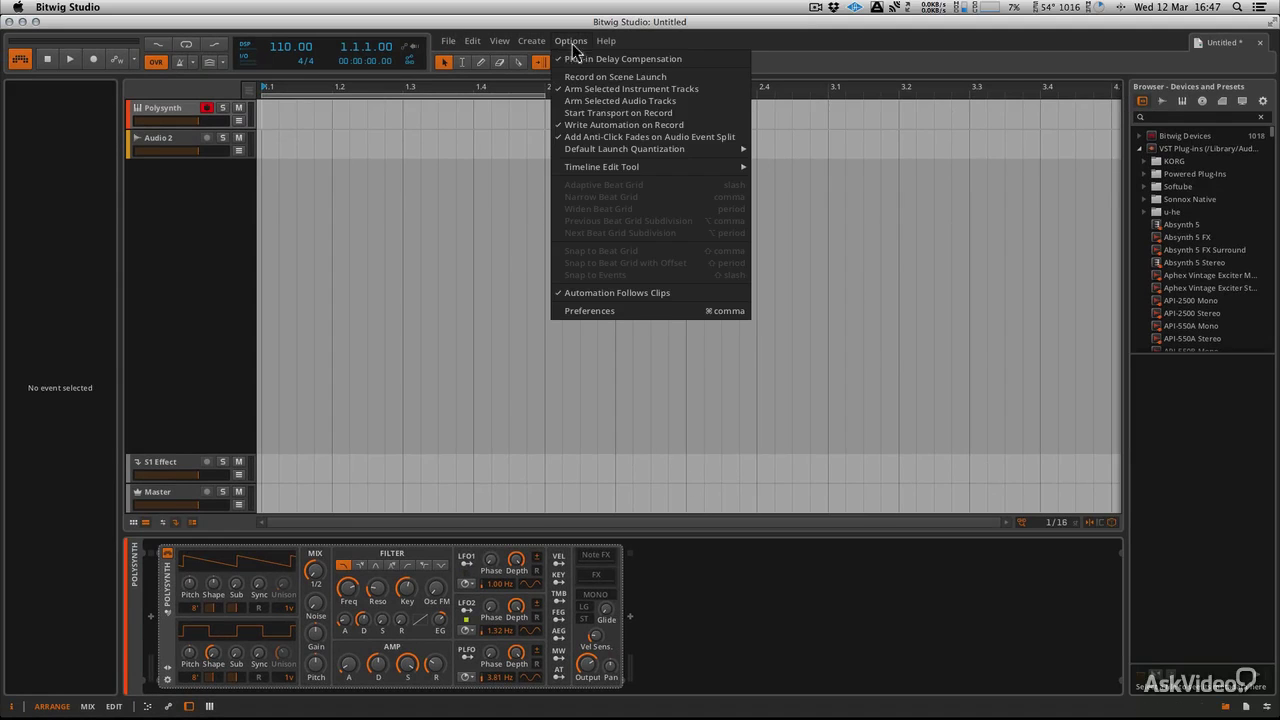
click(607, 310)
click(481, 228)
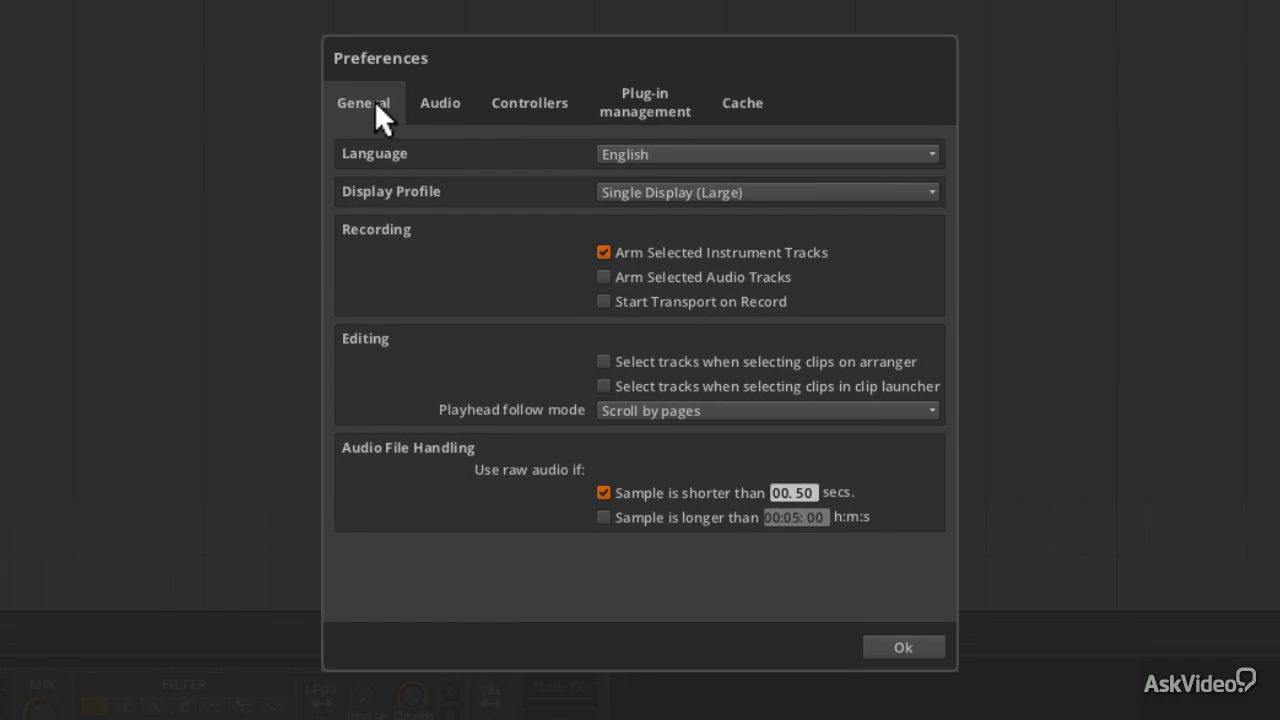
Step: Show the Audio settings, keeping Universal Audio Apollo as the output device
click(445, 106)
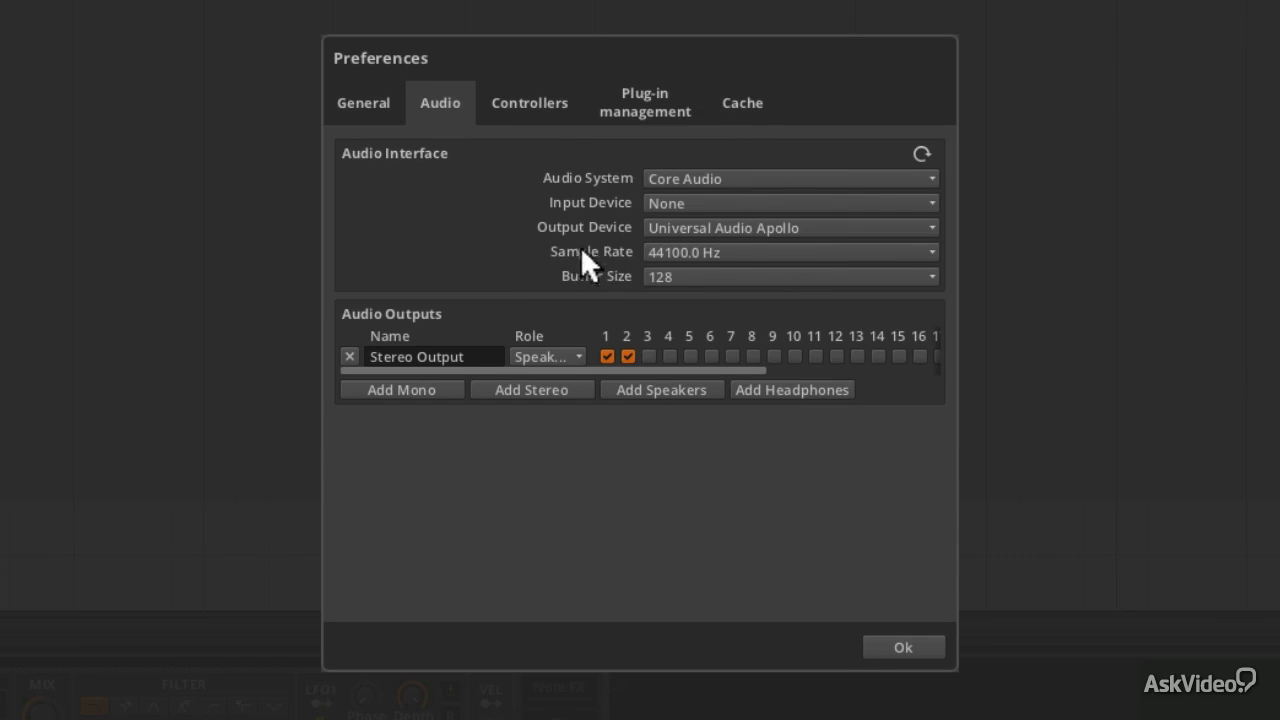
click(713, 228)
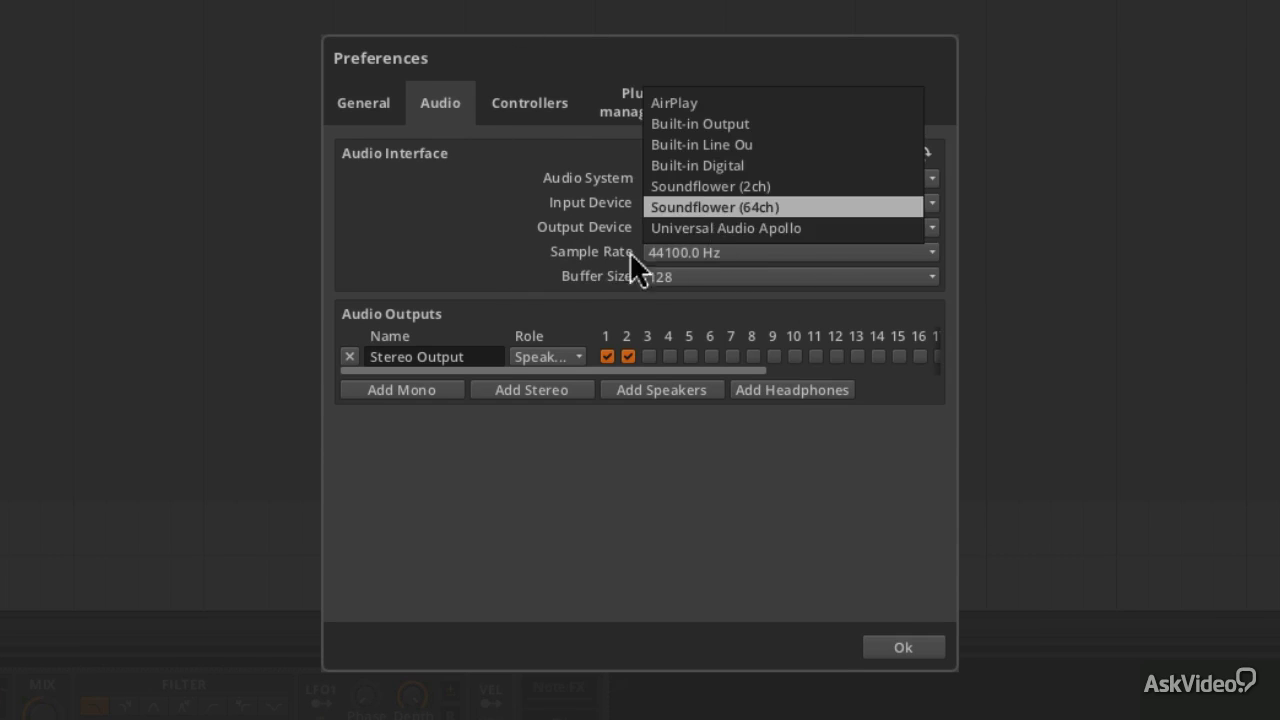
click(706, 228)
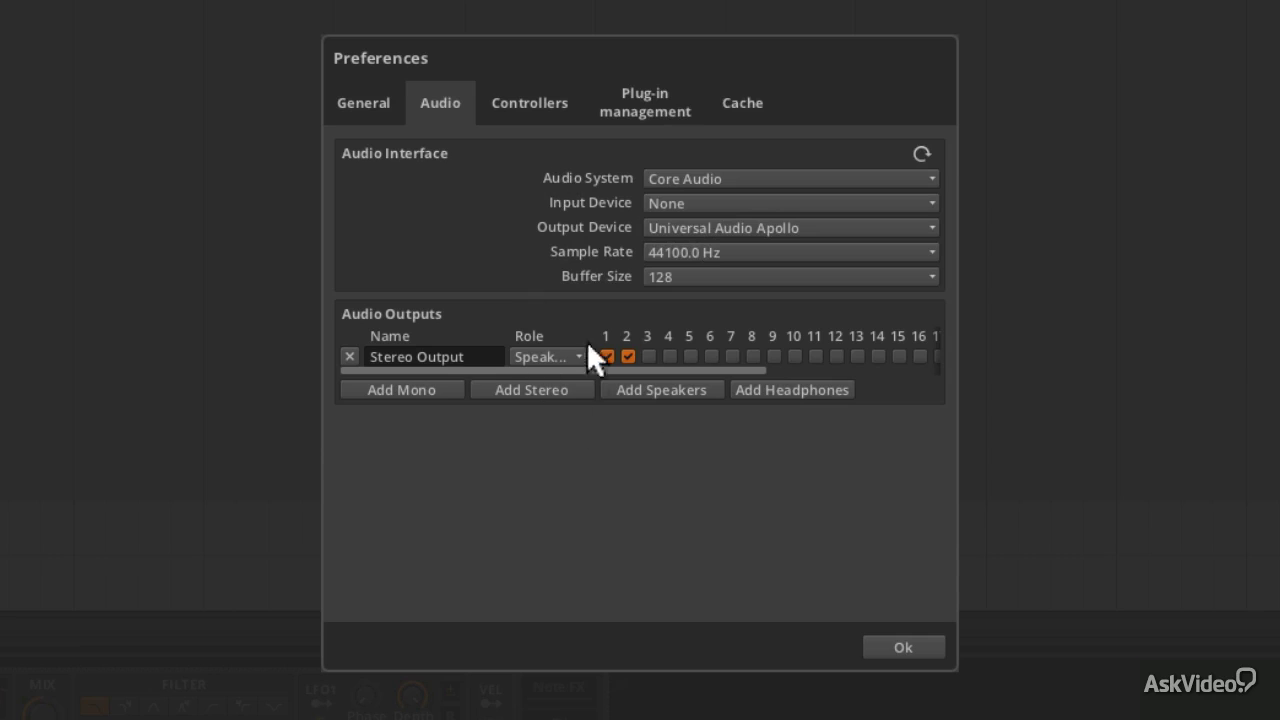
Step: Auto-detect controllers so the Novation SL MkII appears with ReMOTE SL Compact ports
click(542, 103)
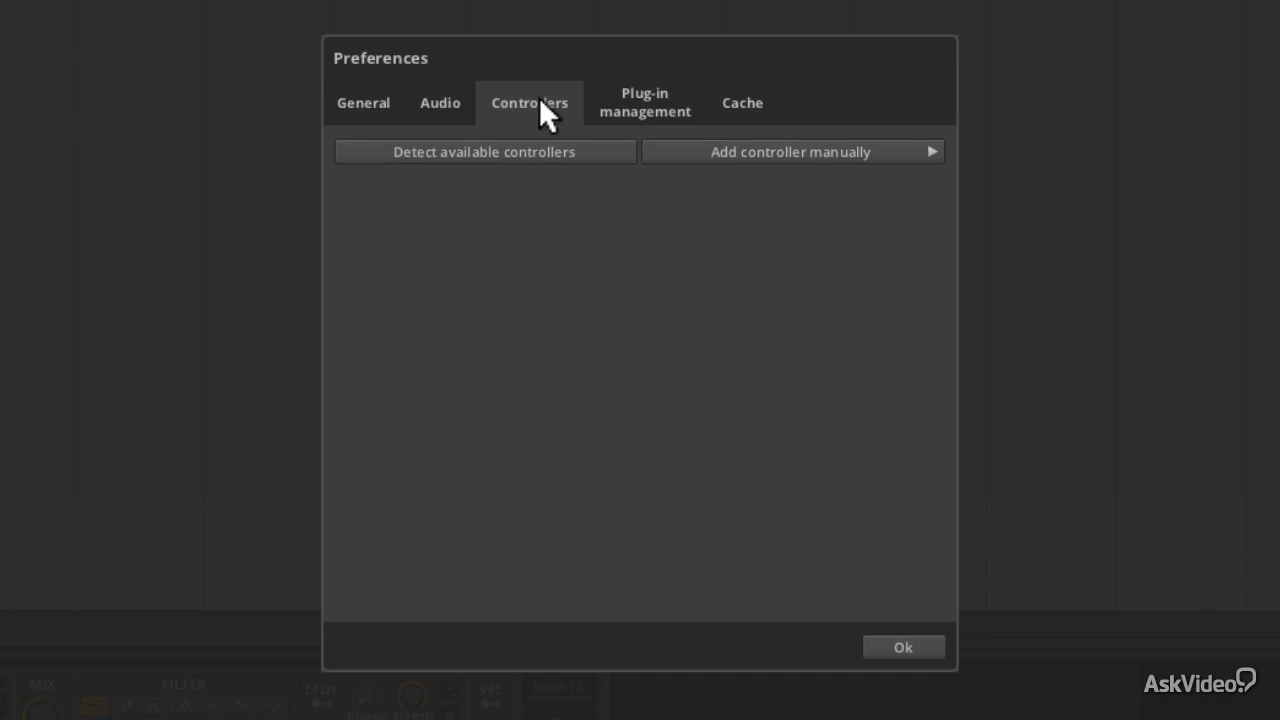
click(517, 151)
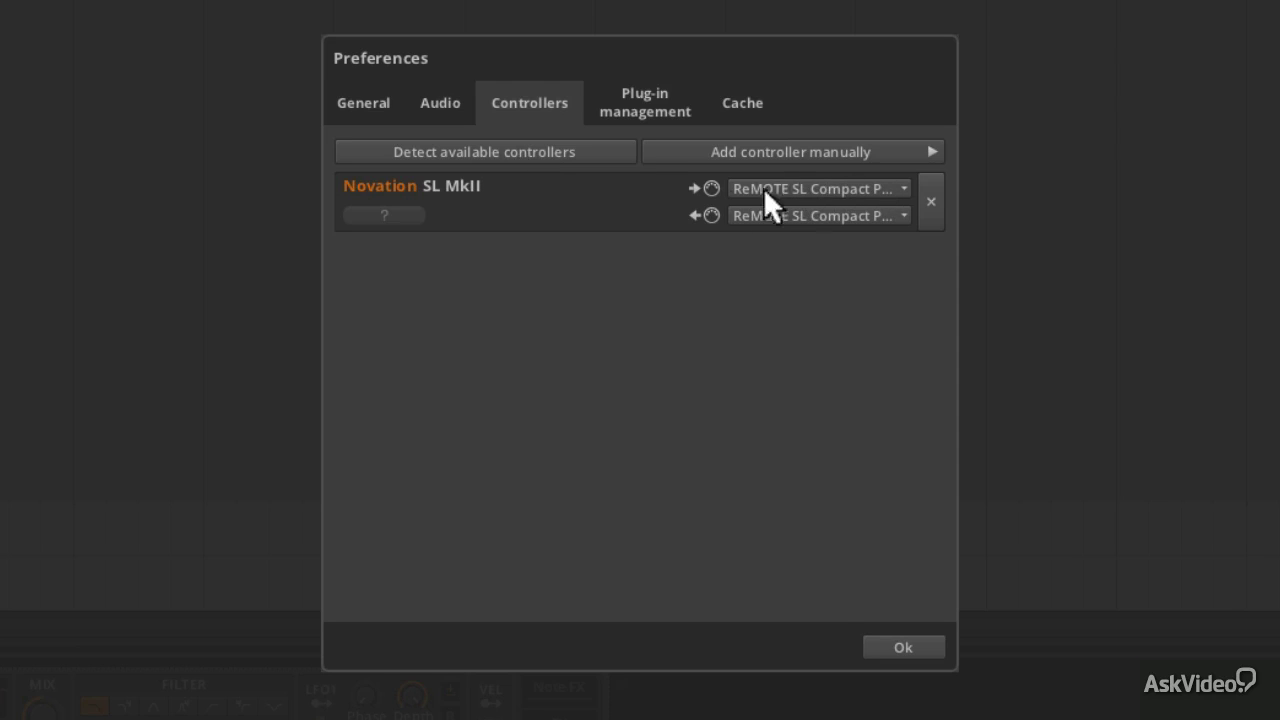
Step: Review the SL MkII input and output port options unchanged, then confirm Preferences with Ok
click(844, 189)
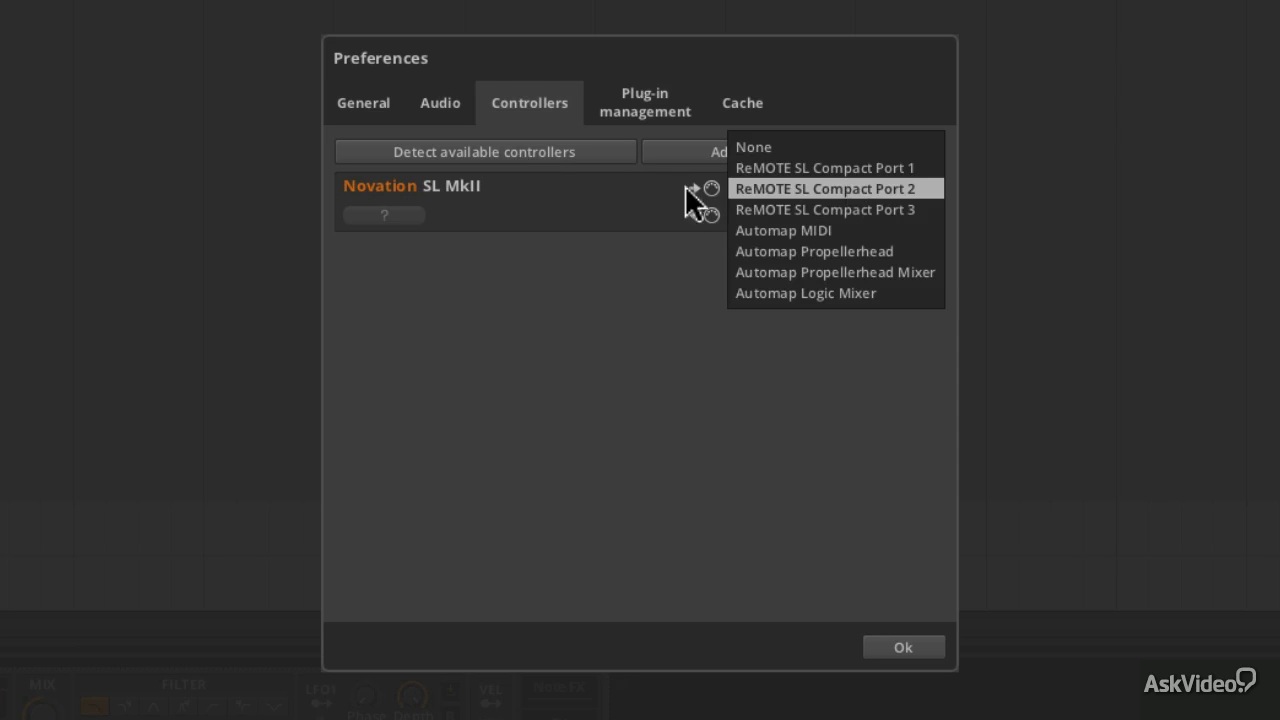
click(758, 212)
click(758, 215)
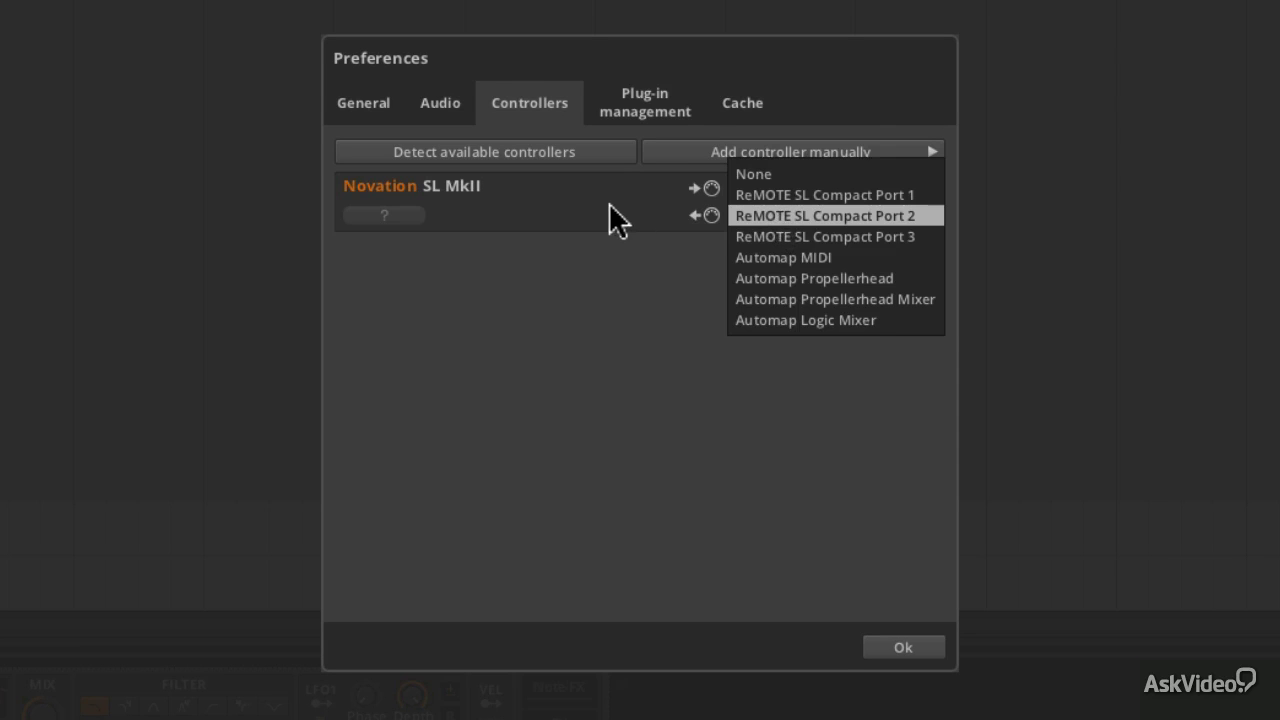
click(642, 212)
click(806, 187)
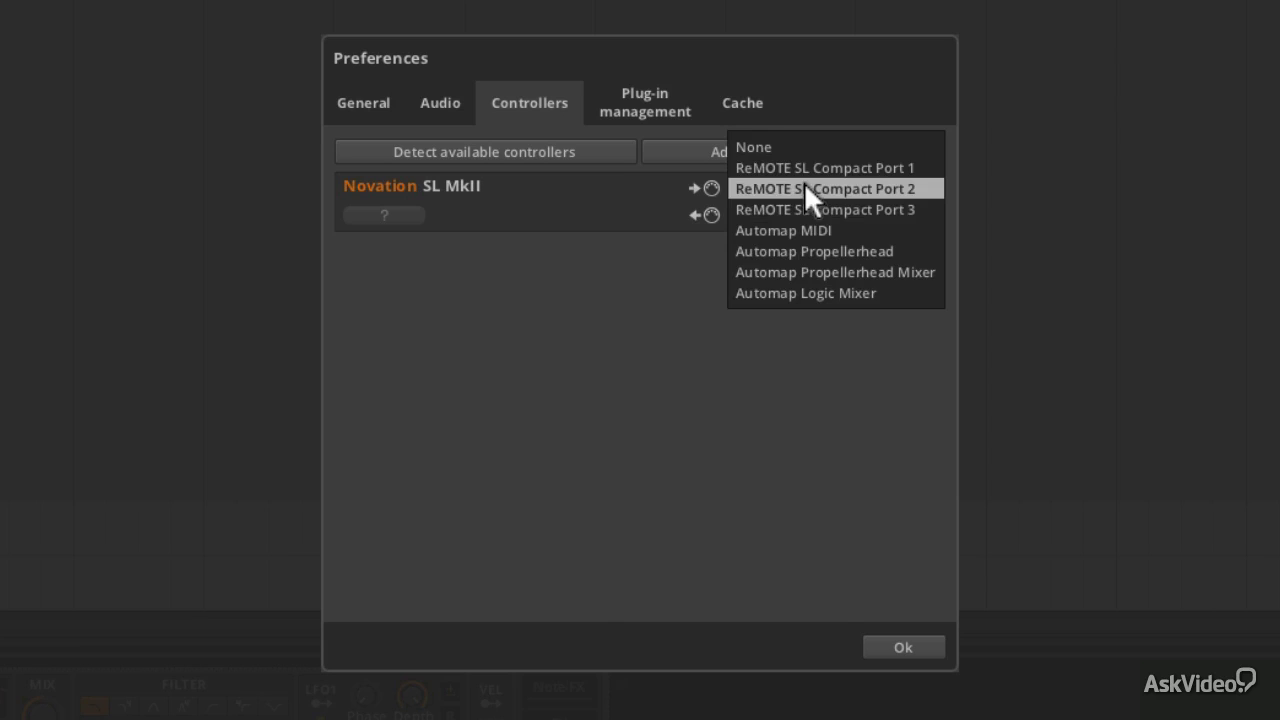
click(645, 201)
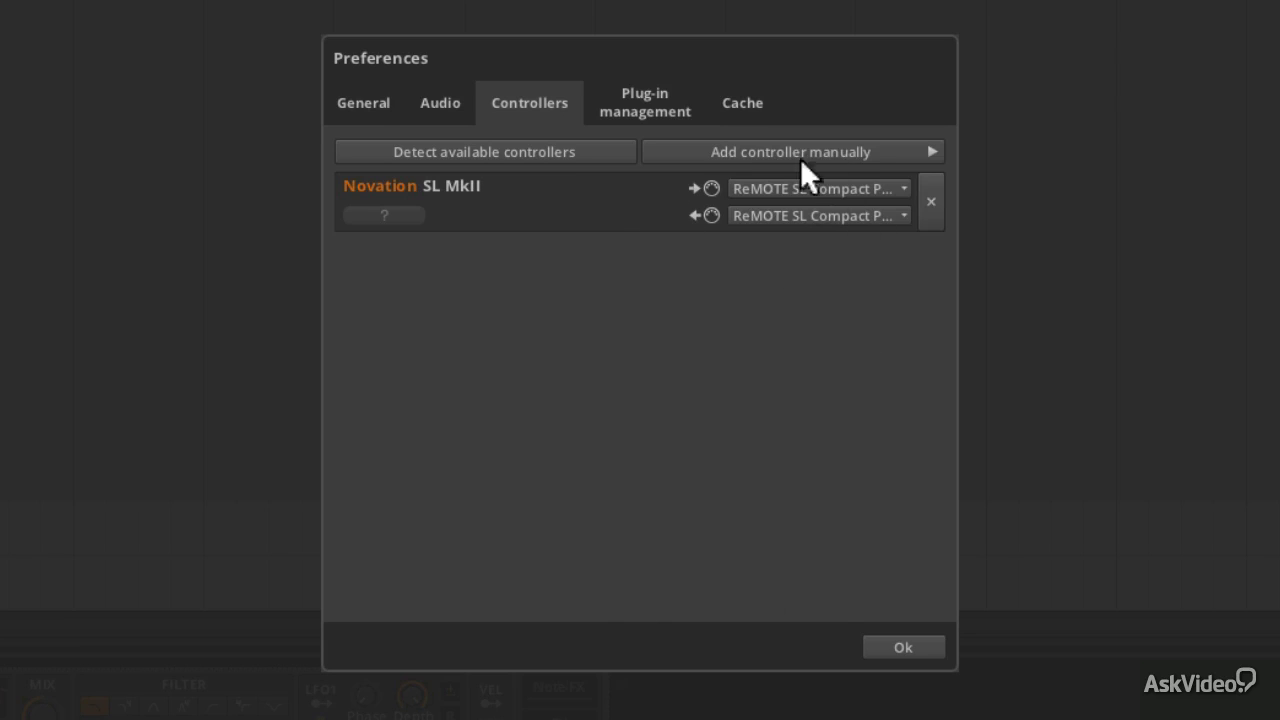
click(844, 184)
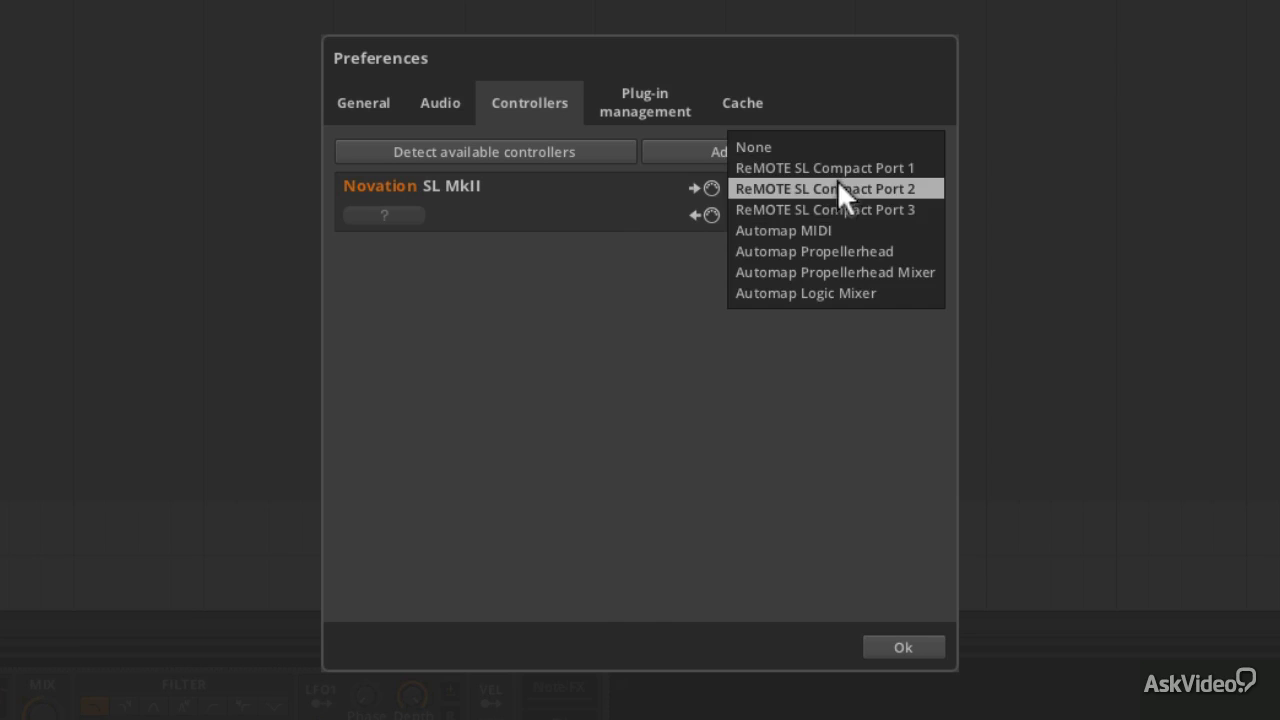
click(628, 205)
click(930, 647)
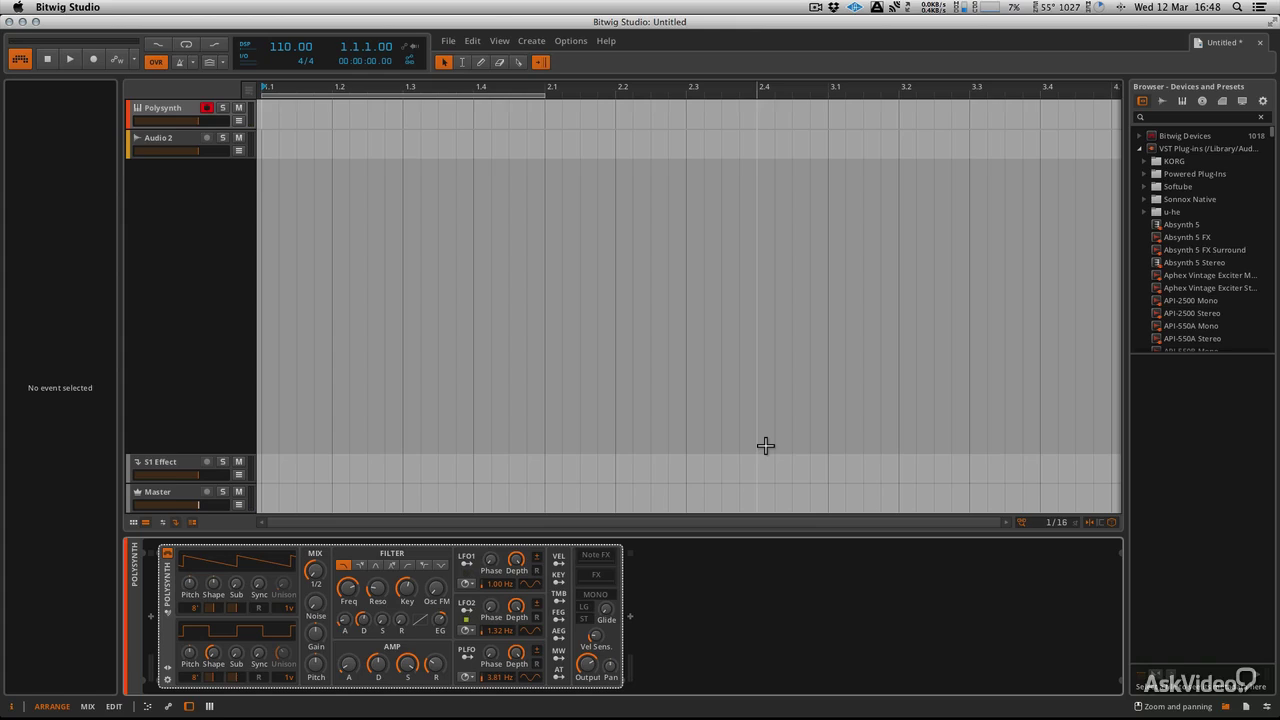
Step: Reopen Preferences, delete the detected SL MkII, and show the Novation models for manual adding
click(563, 45)
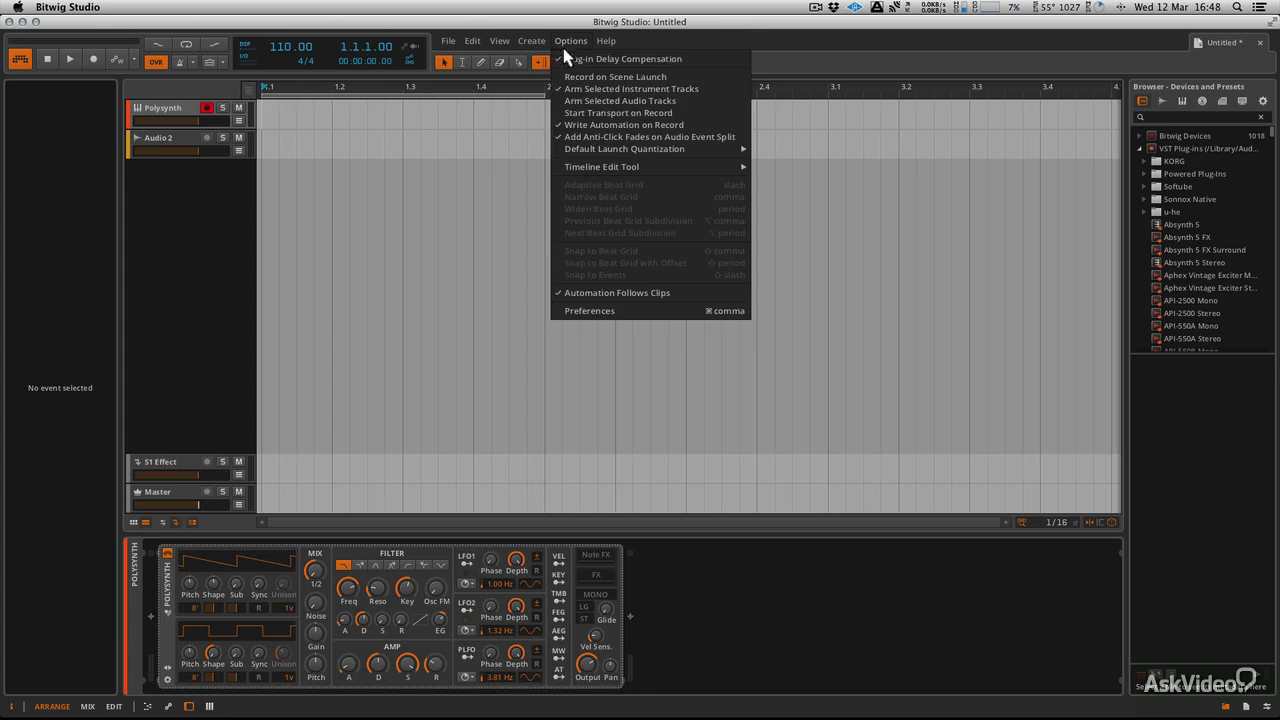
click(600, 313)
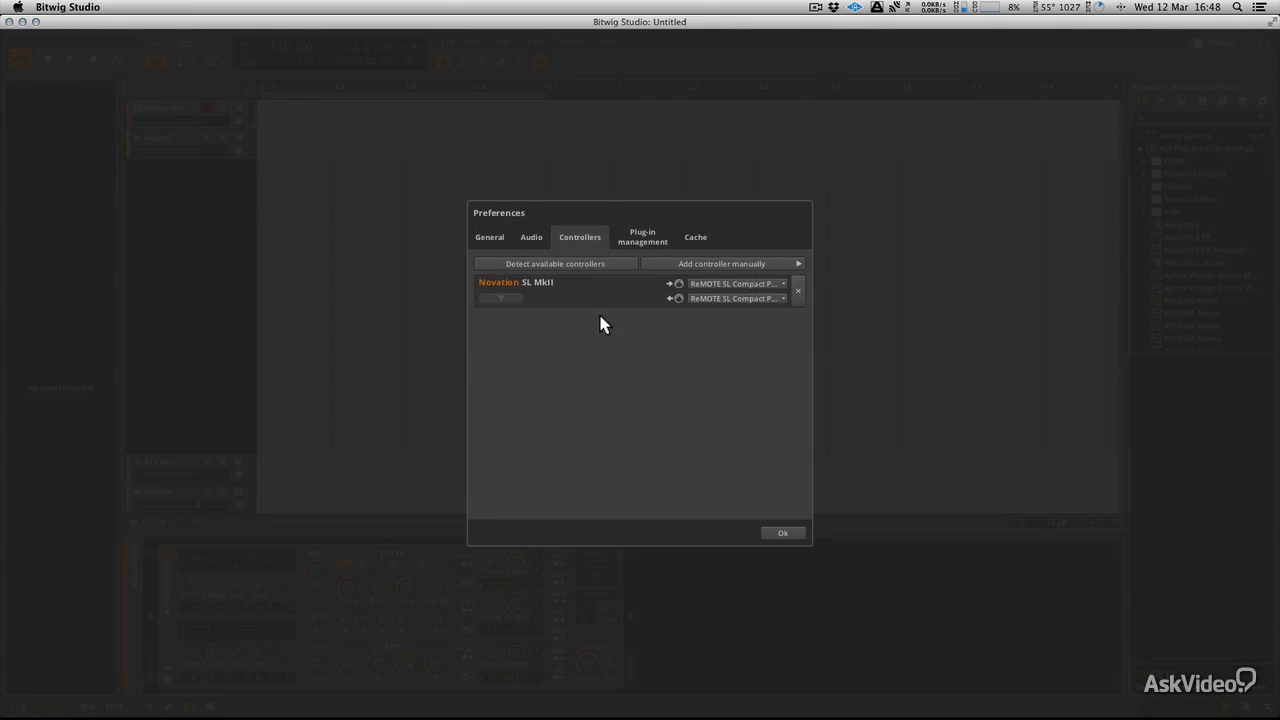
click(797, 290)
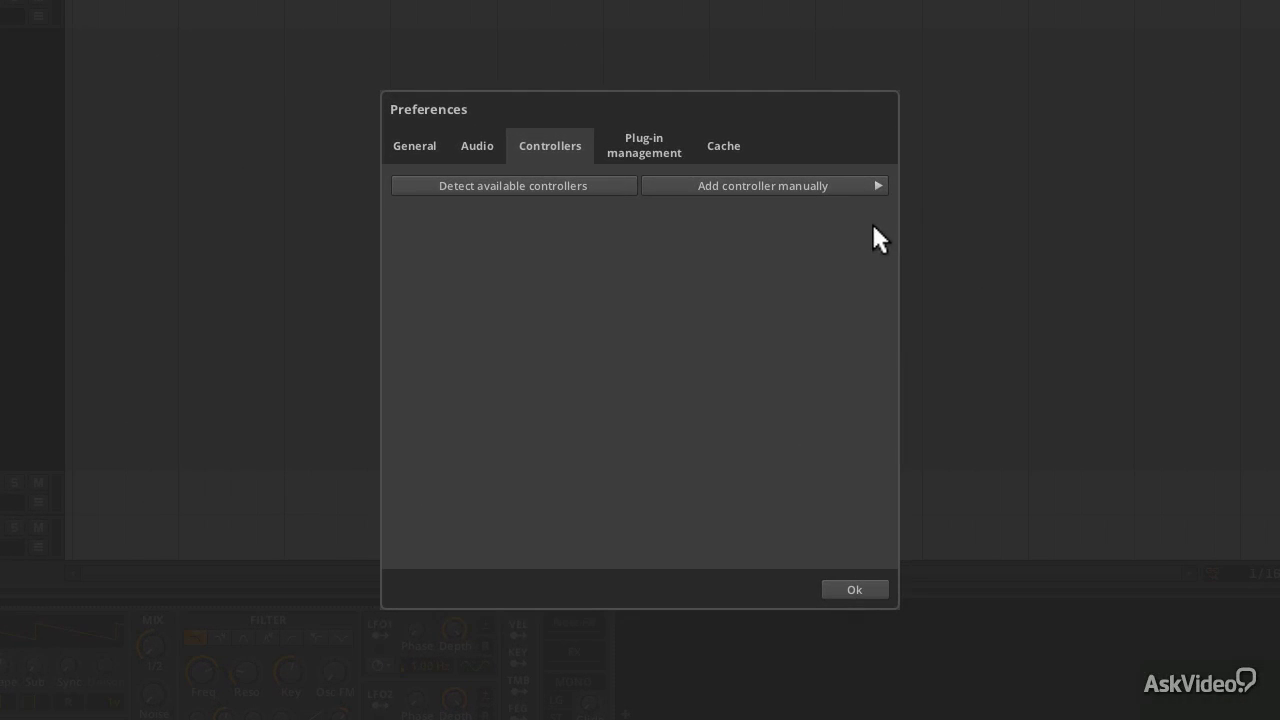
click(847, 185)
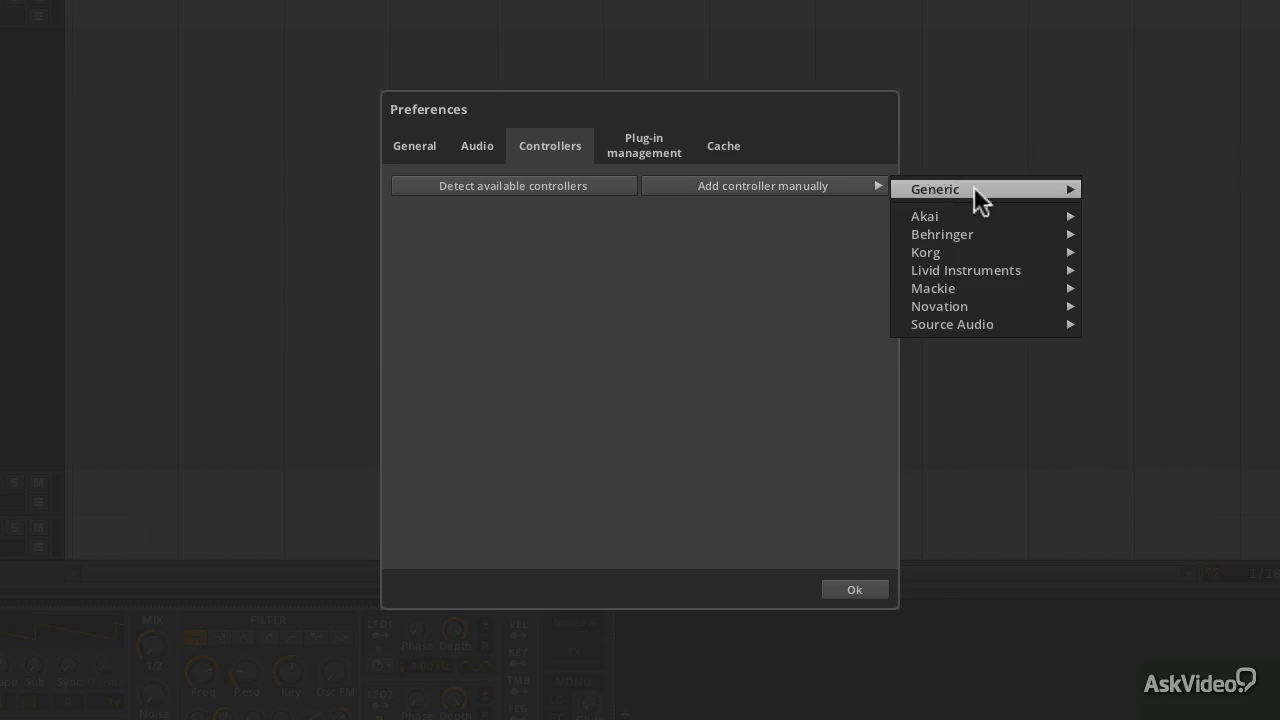
mouse_move(1000, 307)
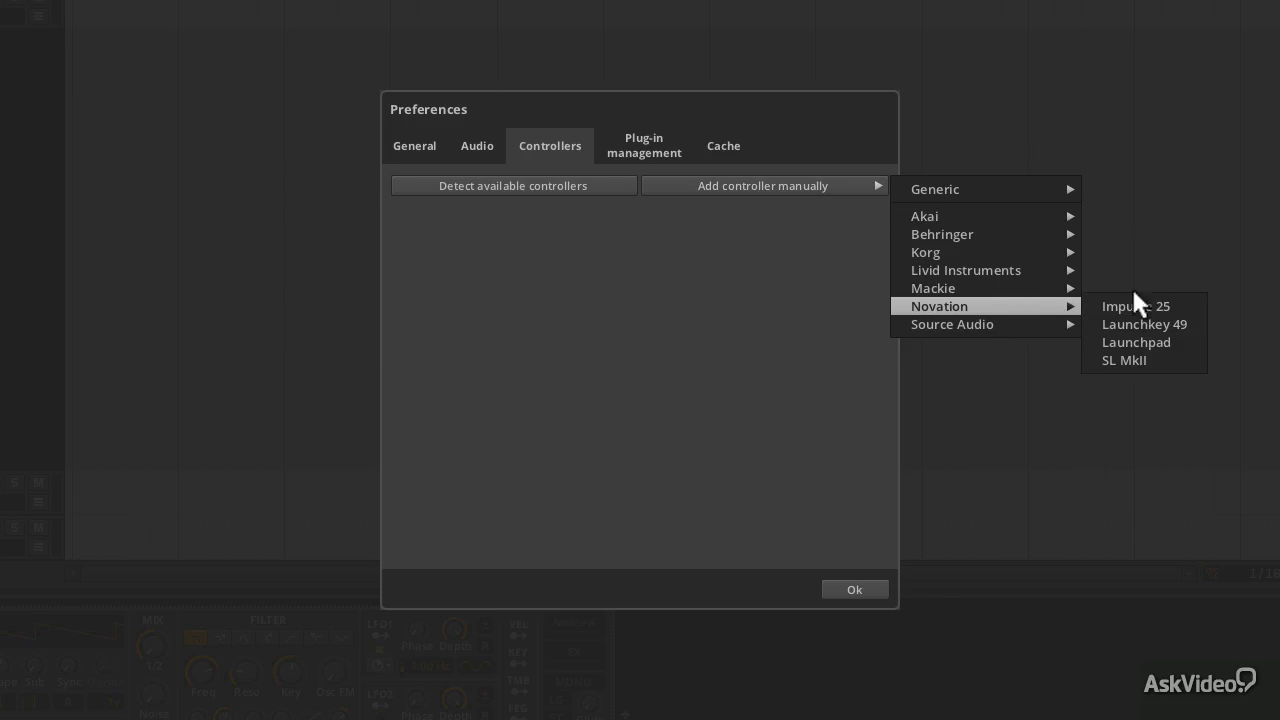
Step: Add Novation SL MkII using ReMOTE SL Compact Port 1 for input and output, then confirm
click(1158, 362)
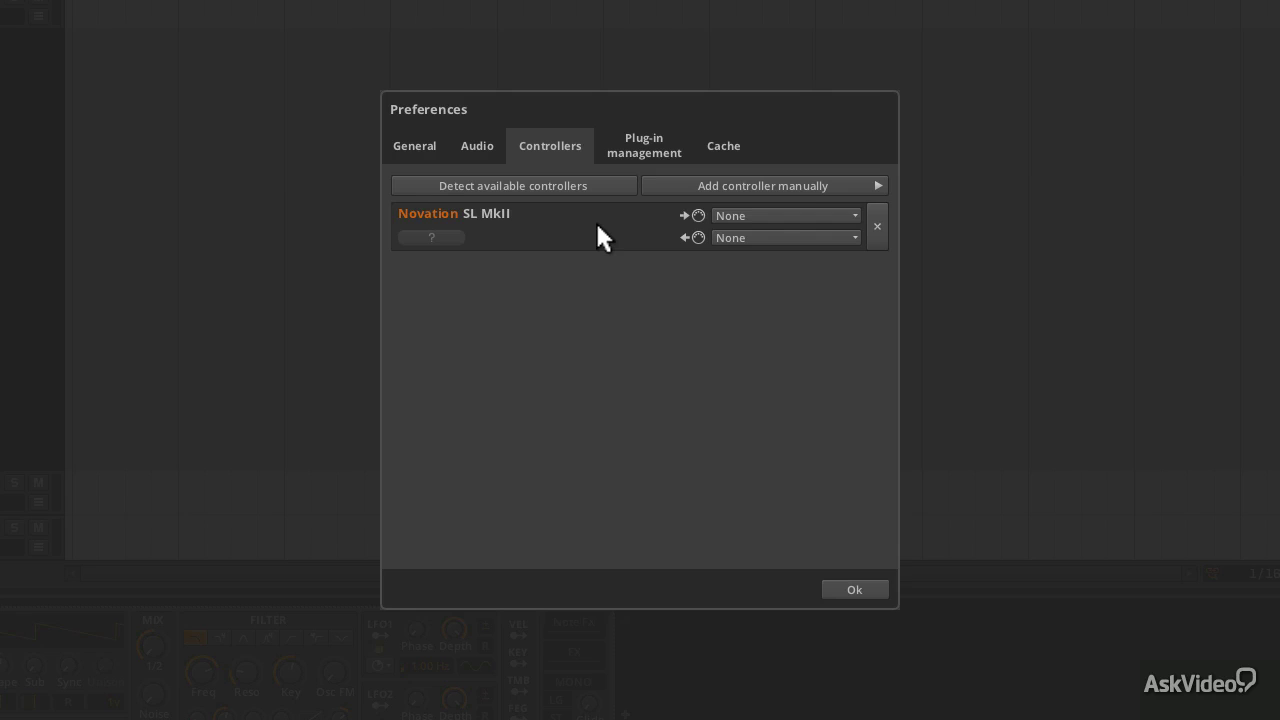
click(766, 214)
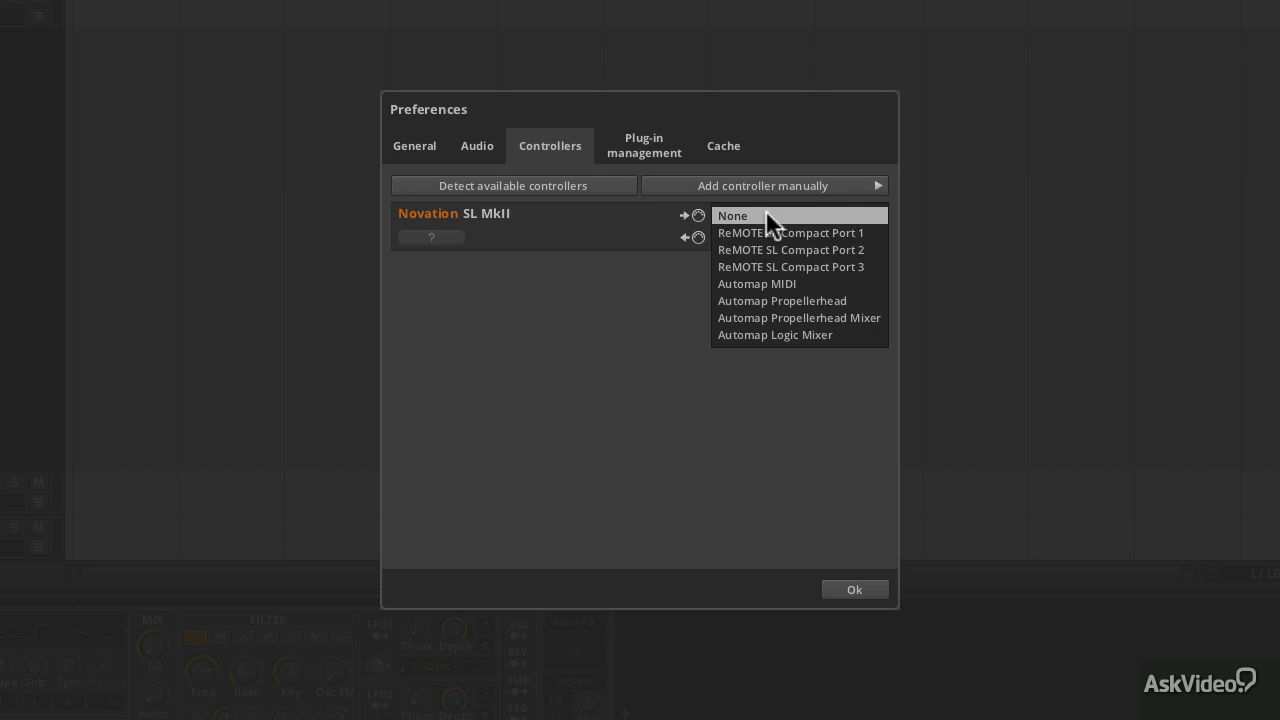
click(770, 231)
click(766, 238)
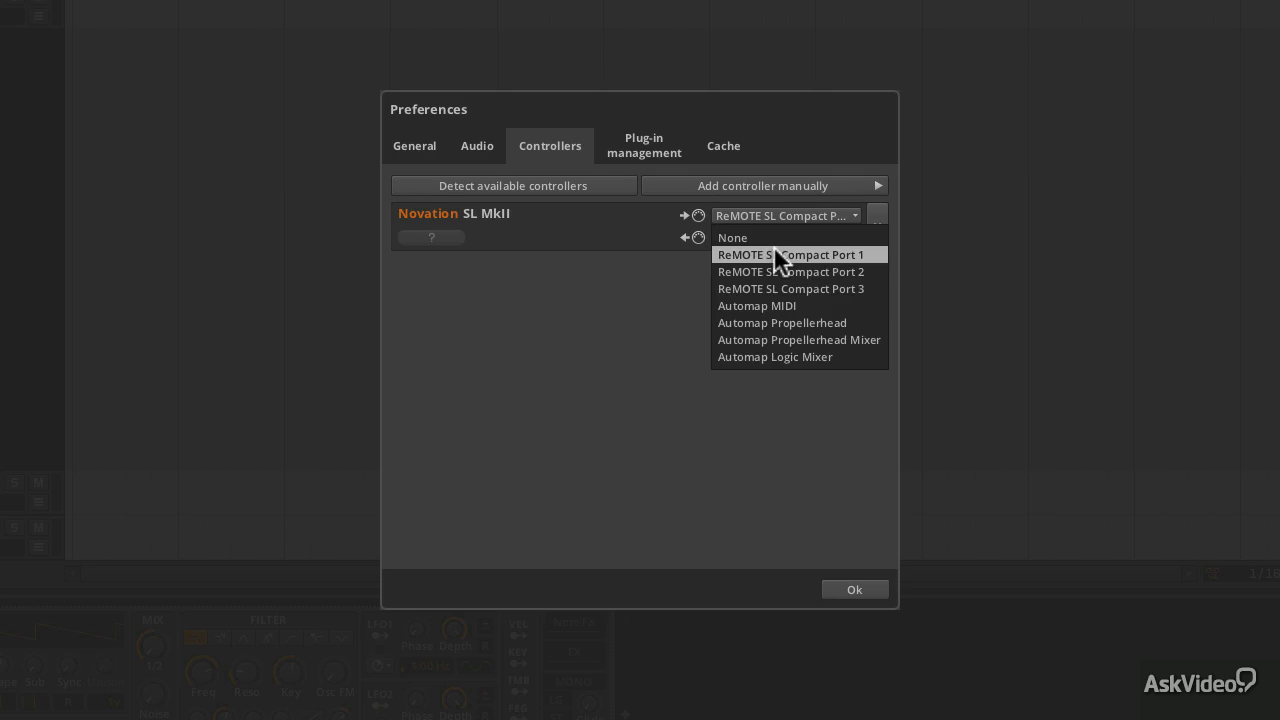
click(780, 252)
click(862, 590)
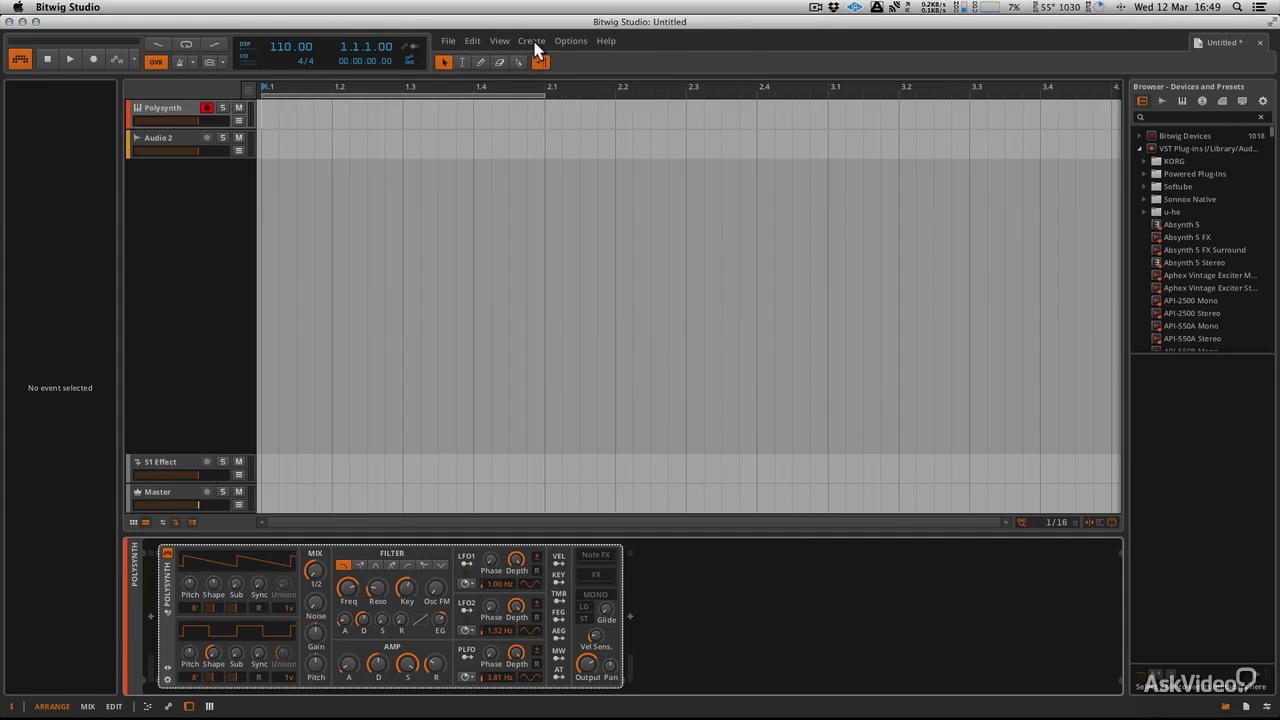
Step: Reopen Preferences and browse the manufacturers for manual adding, including Generic and Akai
click(569, 42)
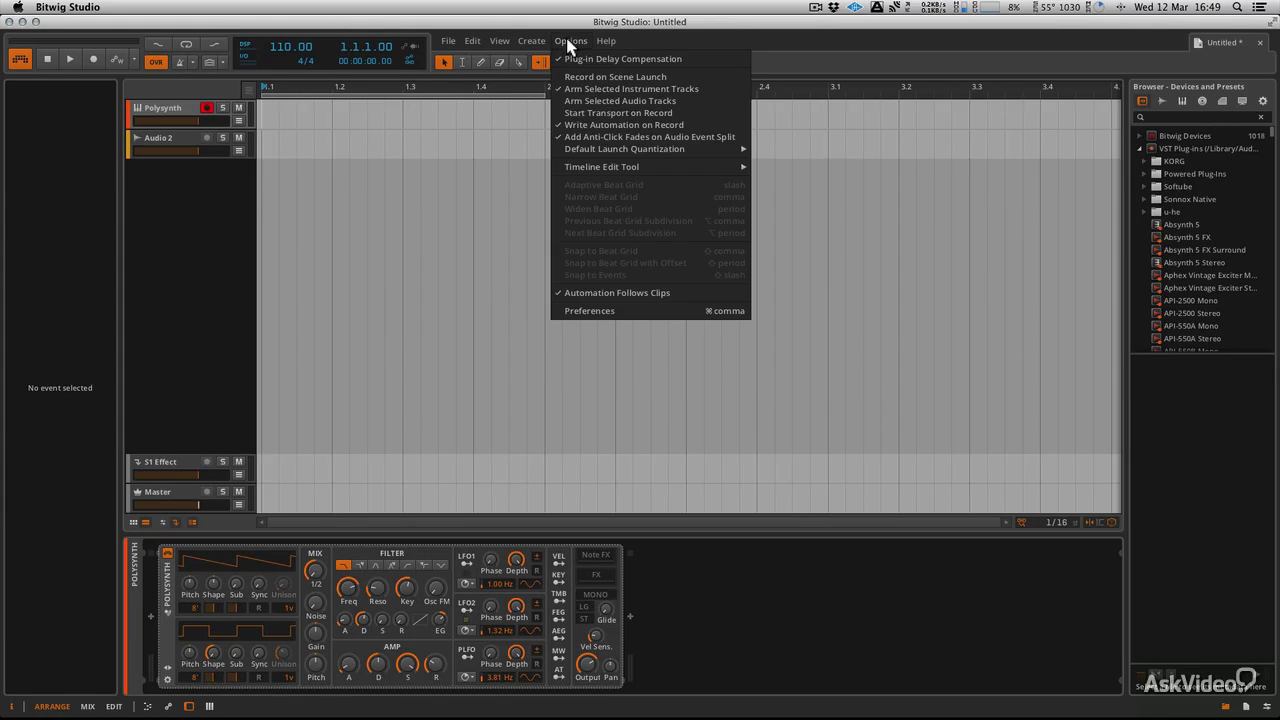
click(614, 310)
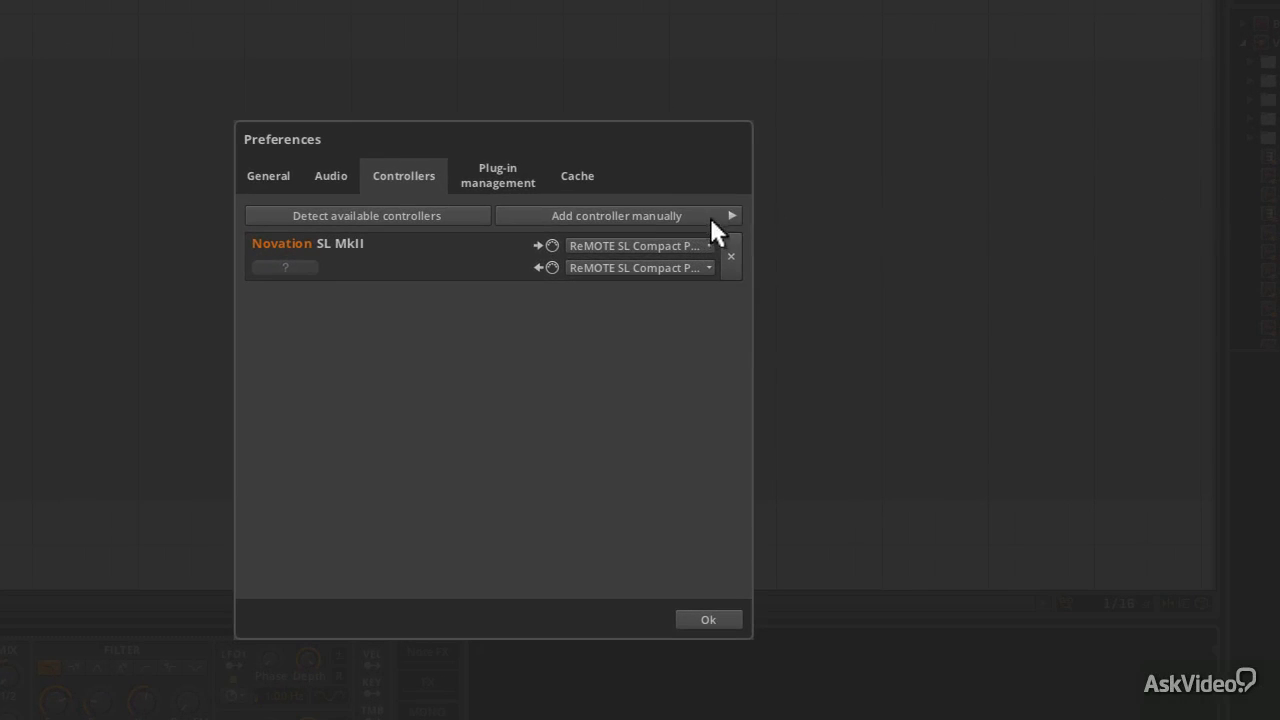
click(734, 218)
mouse_move(795, 223)
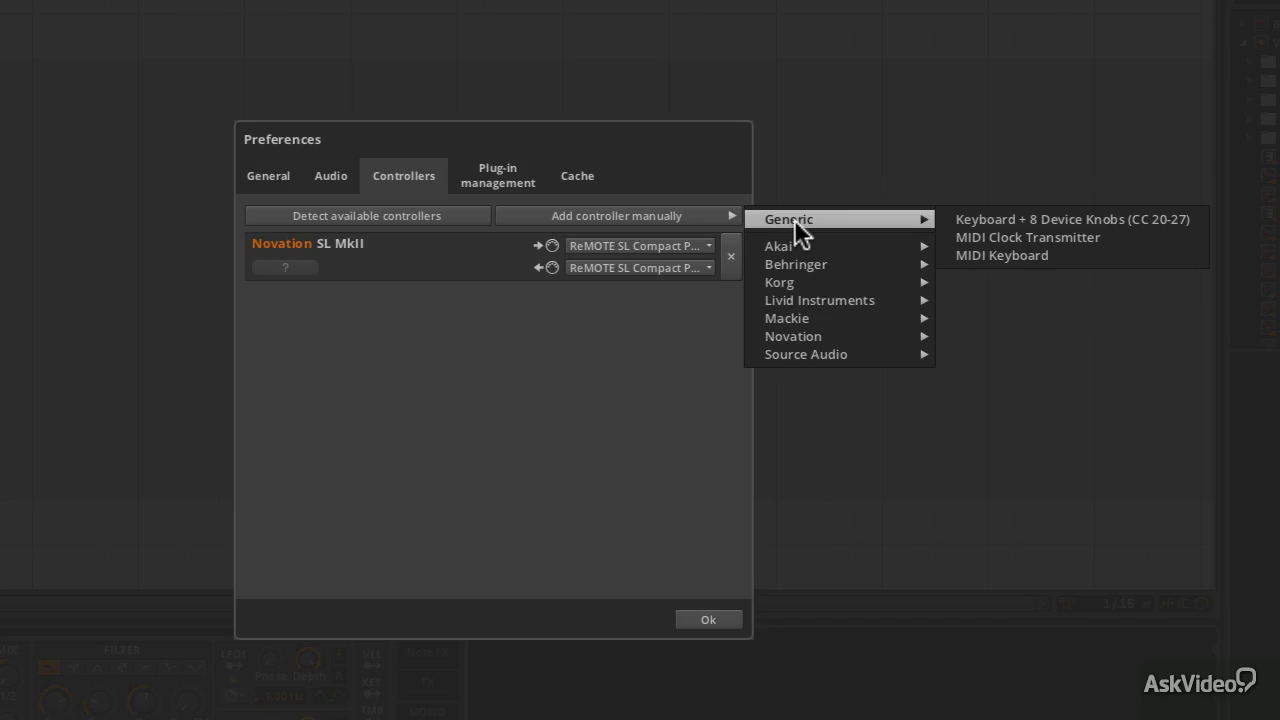
Step: Close the manufacturer menu and exit Preferences with Ok, keeping the SL MkII configured
click(731, 530)
click(708, 619)
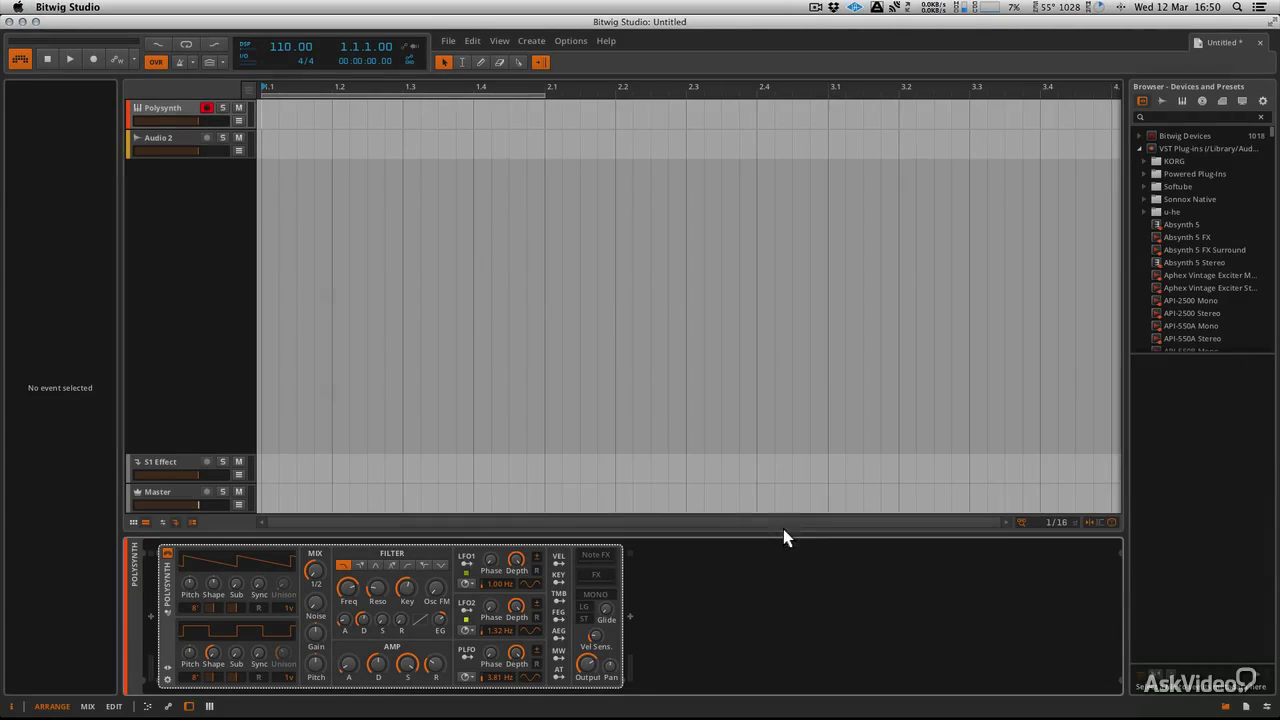